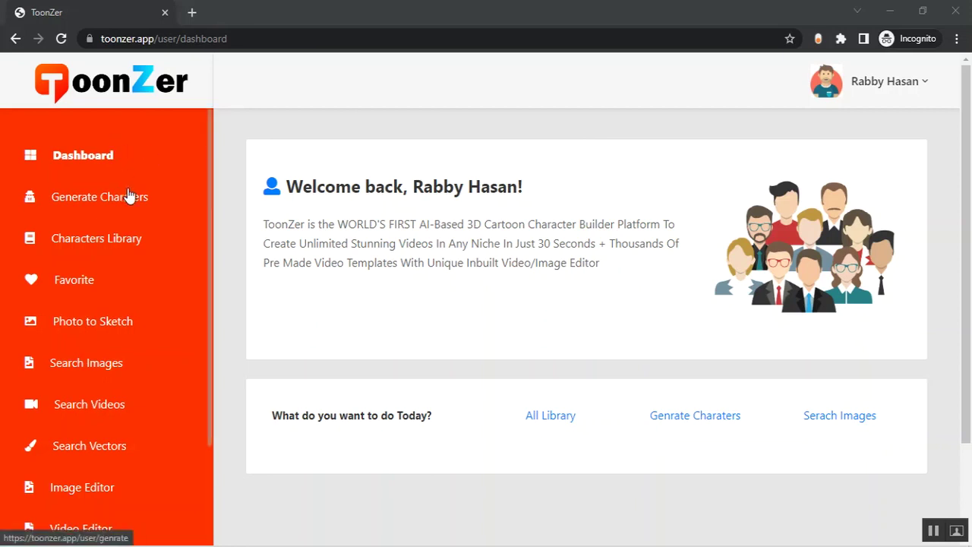
Step: Scroll the ToonZer dashboard down and back up to look over the page
scroll(156, 254, "down", 2)
scroll(152, 308, "up", 2)
Step: In Generate Characters, choose the MALE card to create a male cartoon character
left_click(104, 199)
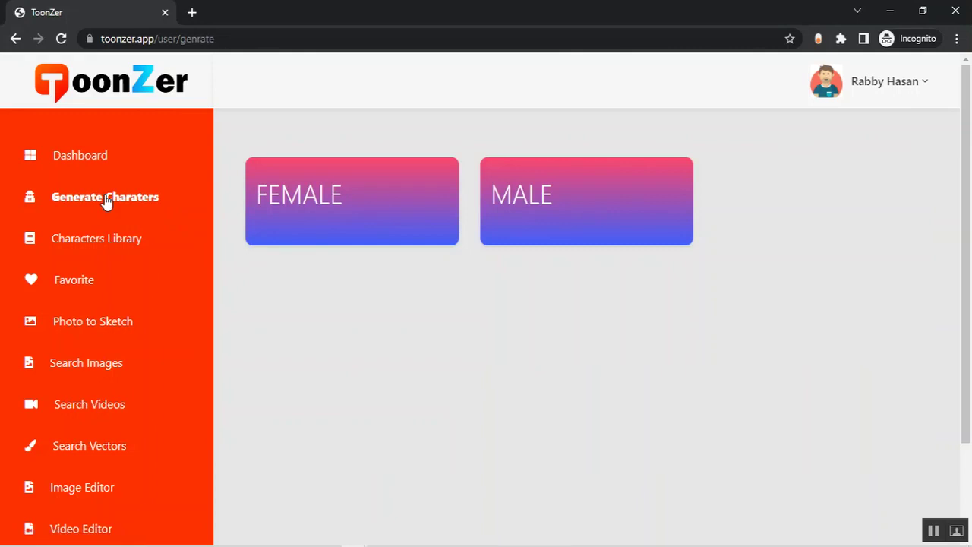
left_click(585, 188)
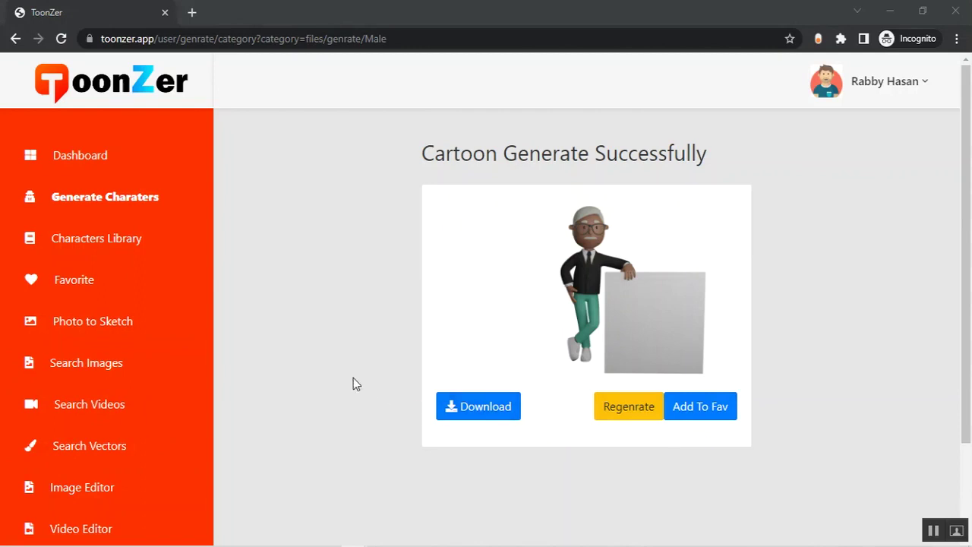
Step: Browse the Characters Library to Family > Men > White
left_click(106, 240)
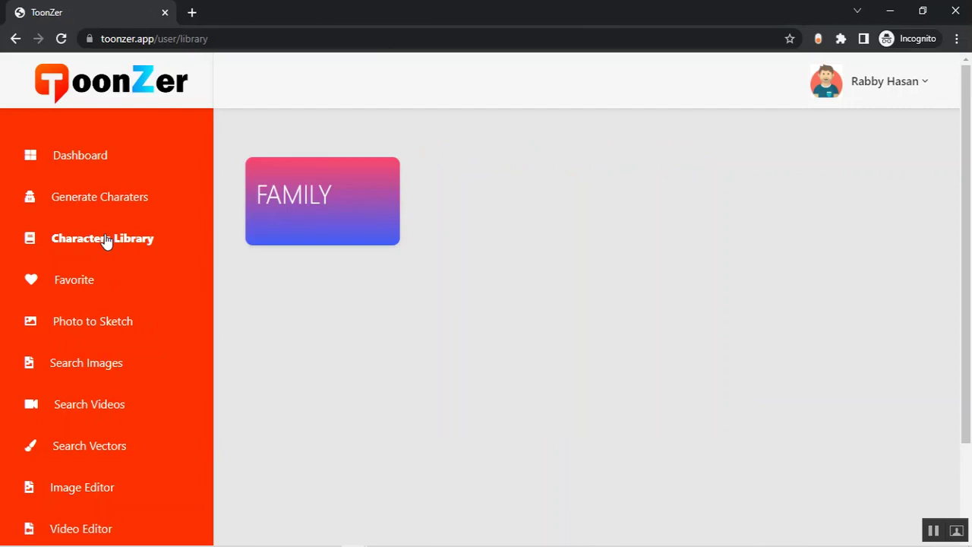
left_click(322, 206)
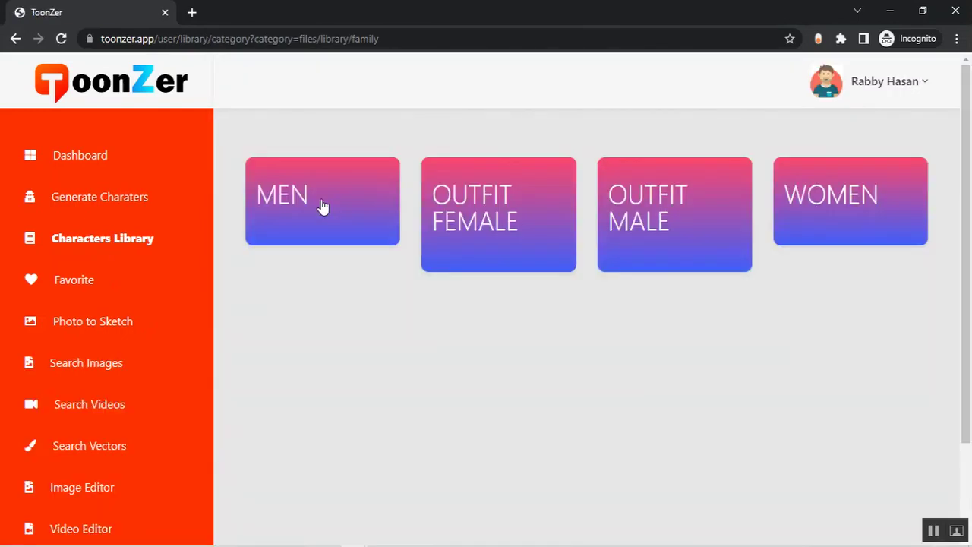
left_click(353, 210)
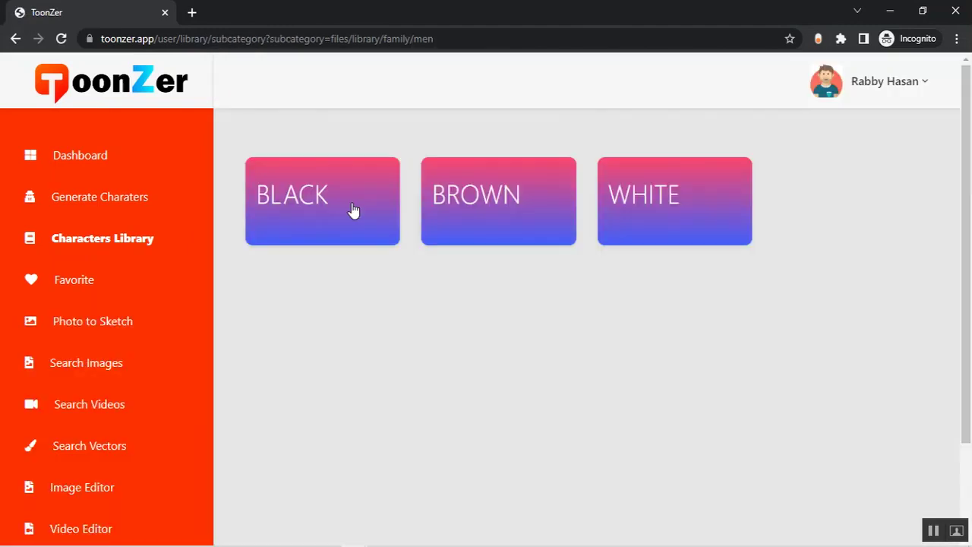
left_click(616, 212)
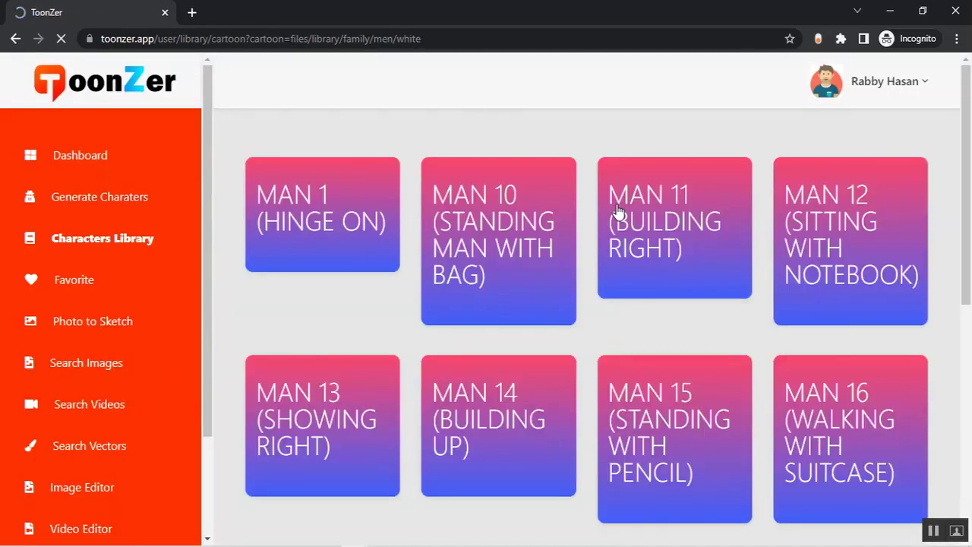
Step: In MAN 1 (HINGE ON), favourite the first character and download its PNG
left_click(329, 222)
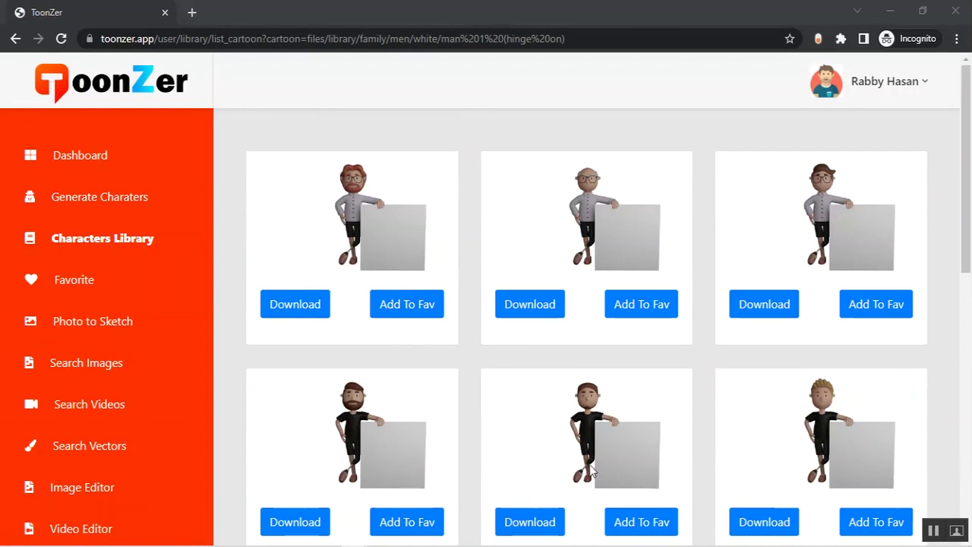
left_click(398, 313)
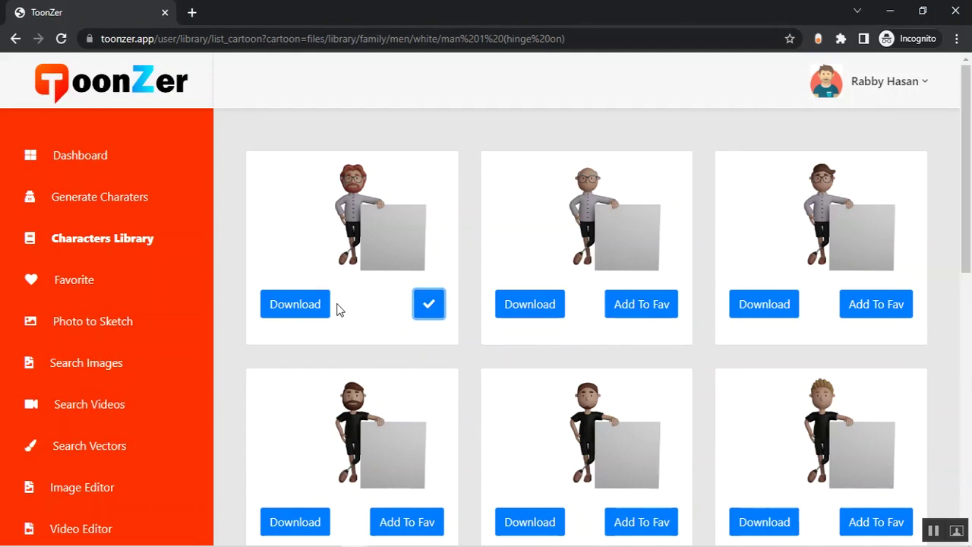
left_click(298, 303)
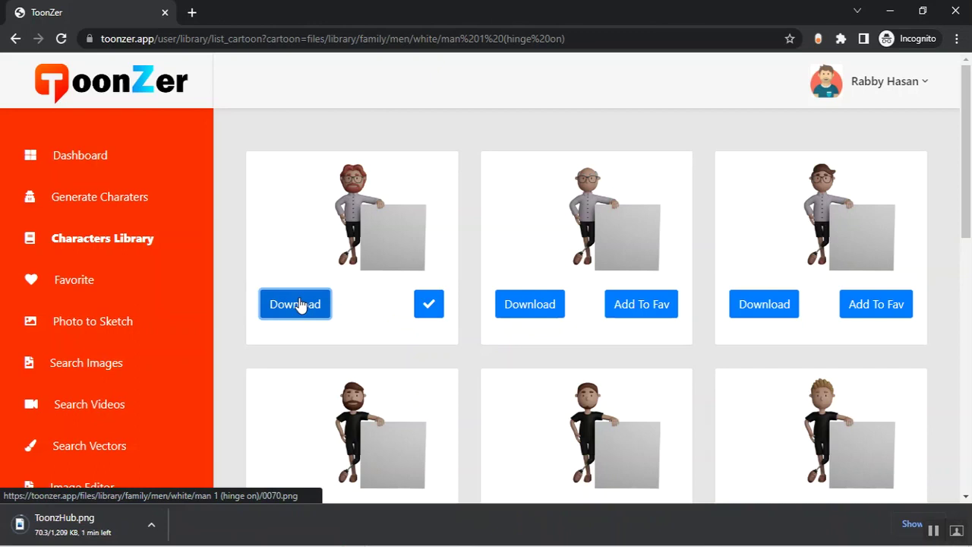
Step: View Favorites, then drop the boys photo into Photo to Sketch for a pencil sketch
left_click(68, 287)
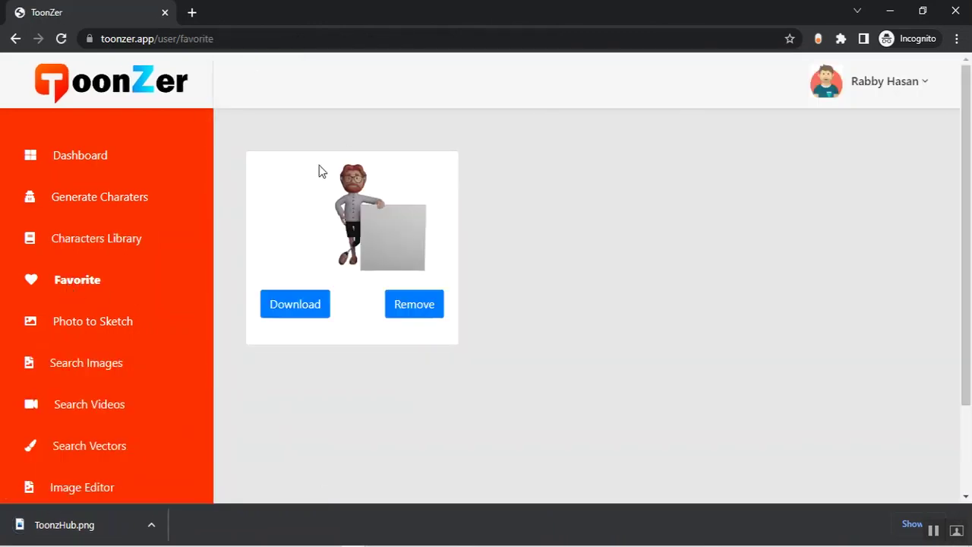
left_click(108, 320)
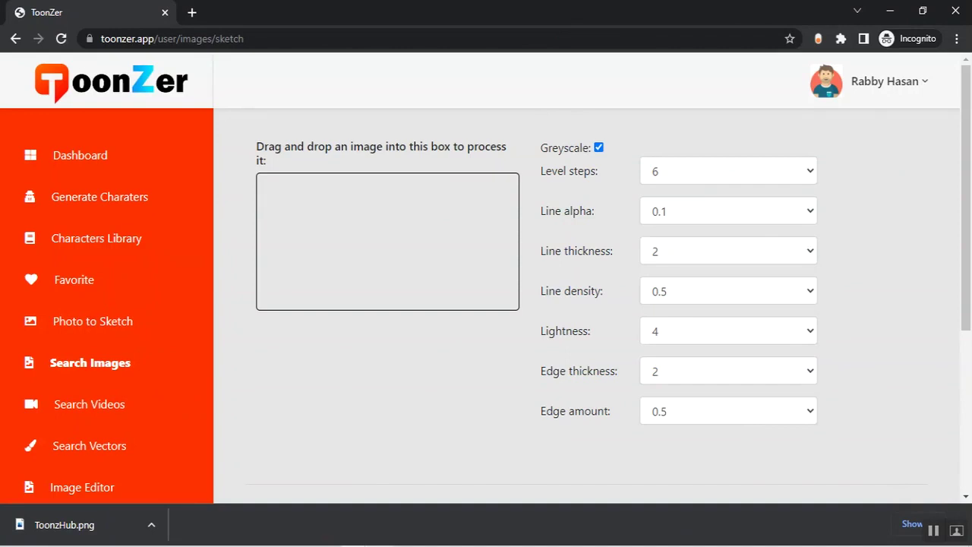
left_click(349, 543)
left_click_drag(565, 107, 332, 265)
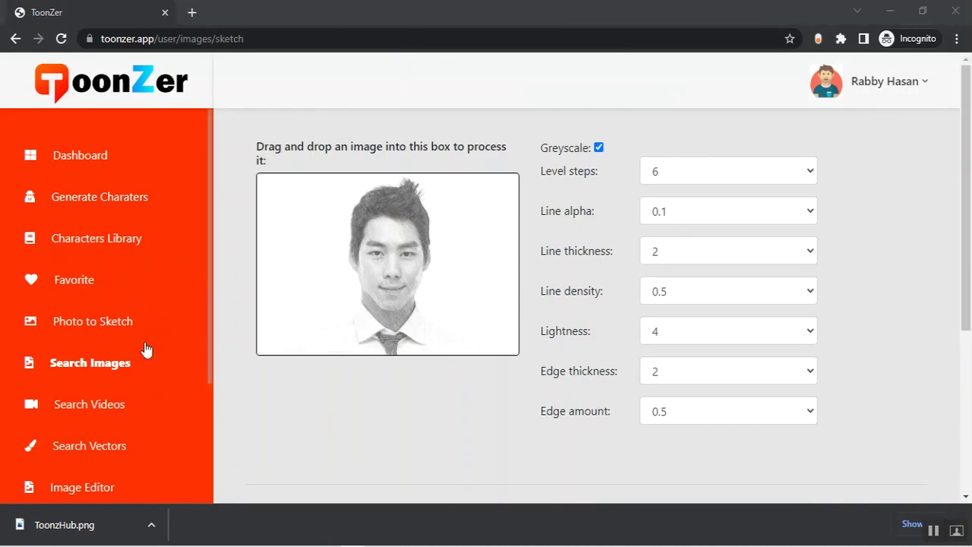
Step: Search images for 'cat' on the Search Images page
left_click(124, 365)
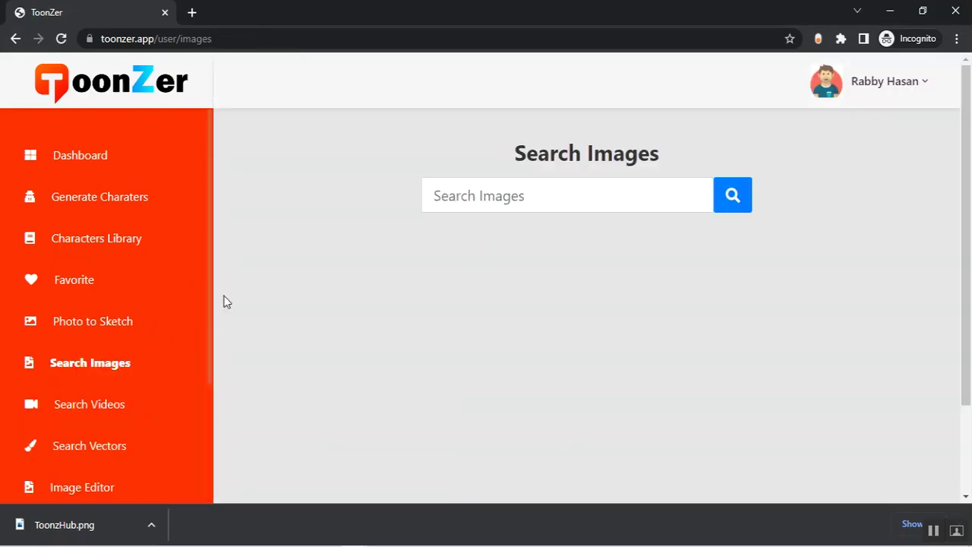
left_click(481, 203)
type("cat")
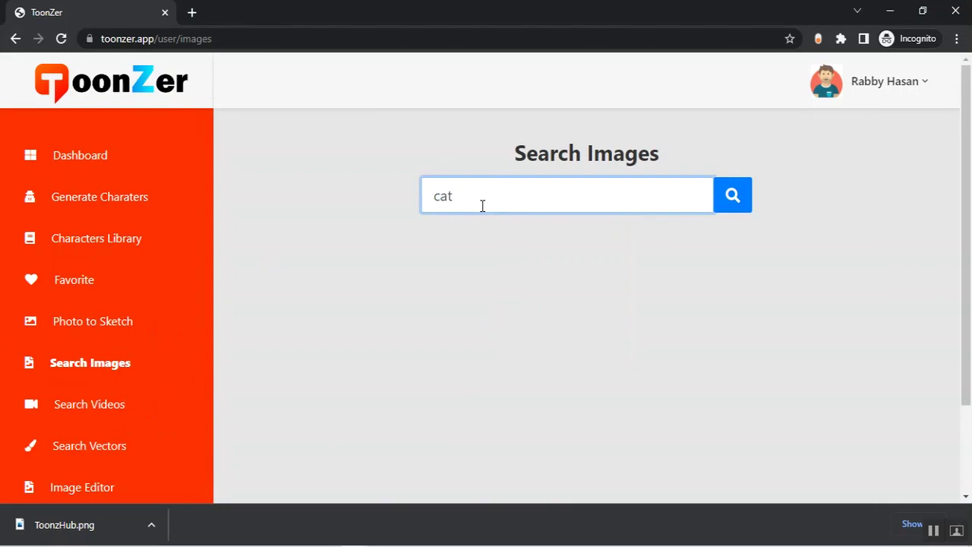
left_click(748, 196)
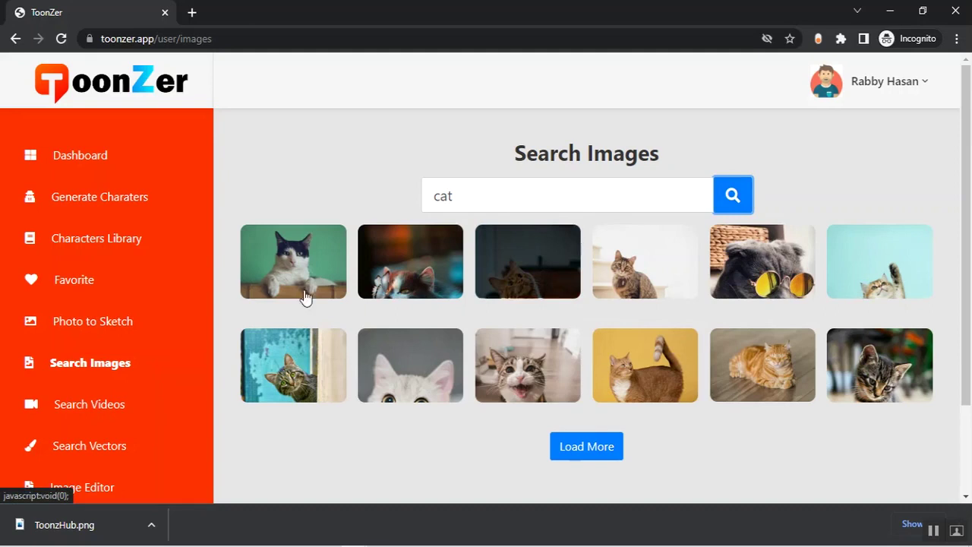
Step: Search videos for 'dog' and scroll through the results
left_click(101, 402)
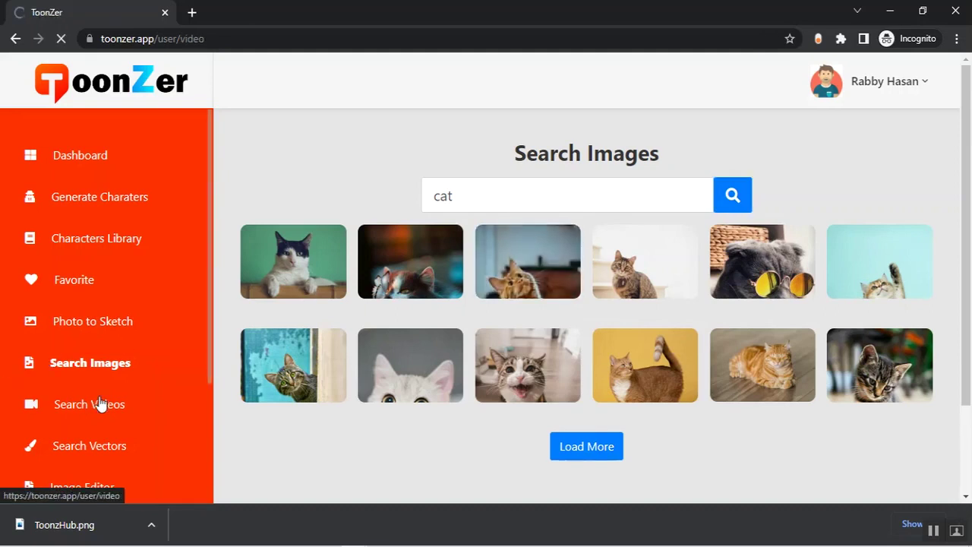
left_click(550, 191)
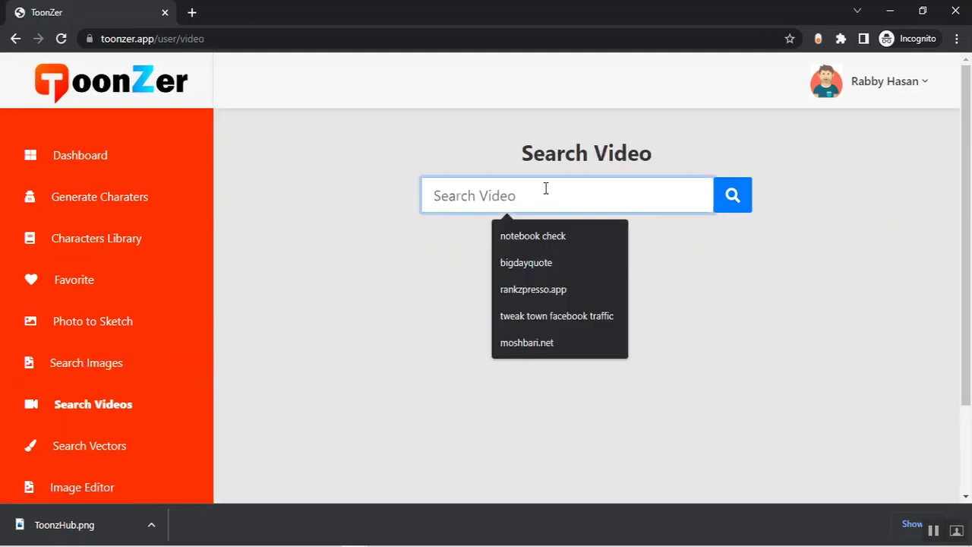
type("dog")
key("Return")
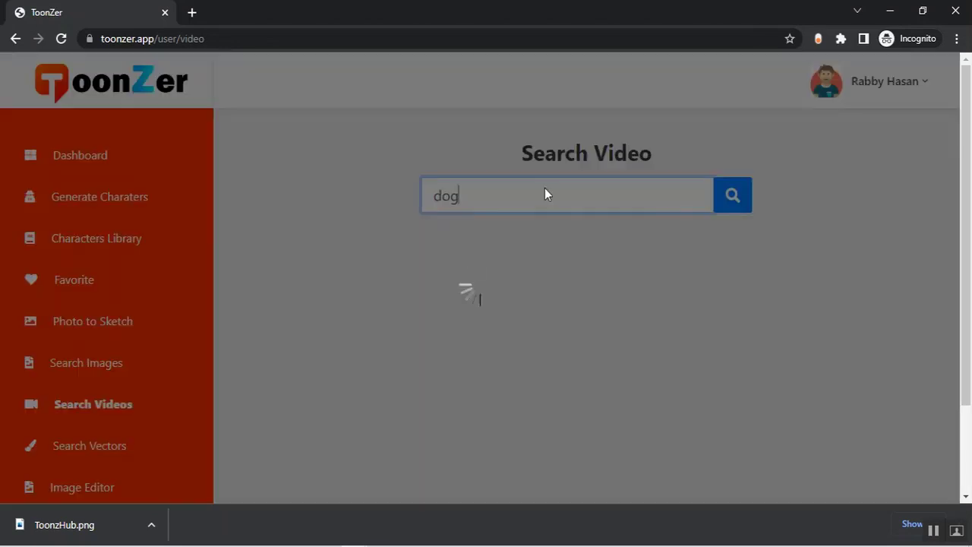
scroll(560, 264, "down", 3)
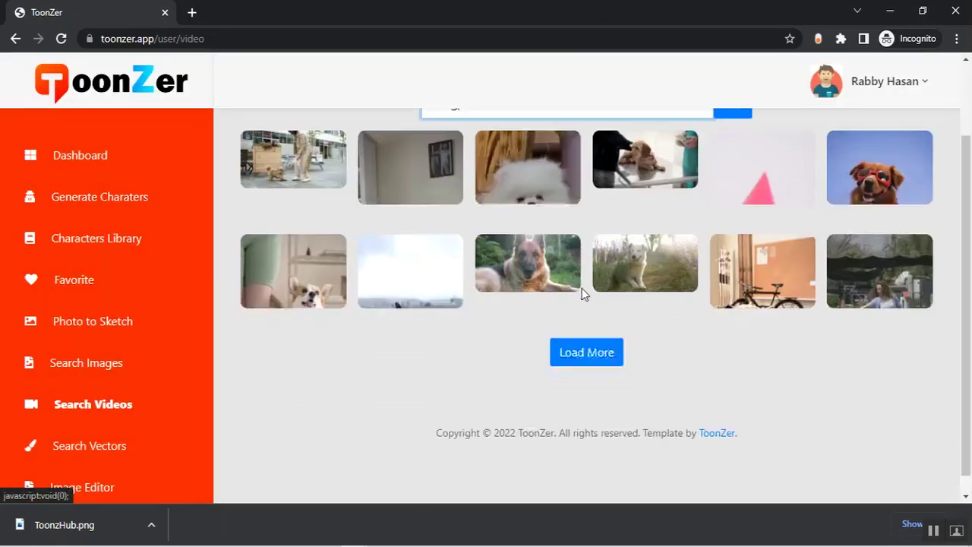
Step: Search vectors for 'animal' and scroll through the parrot, tiger and turtle results
left_click(106, 448)
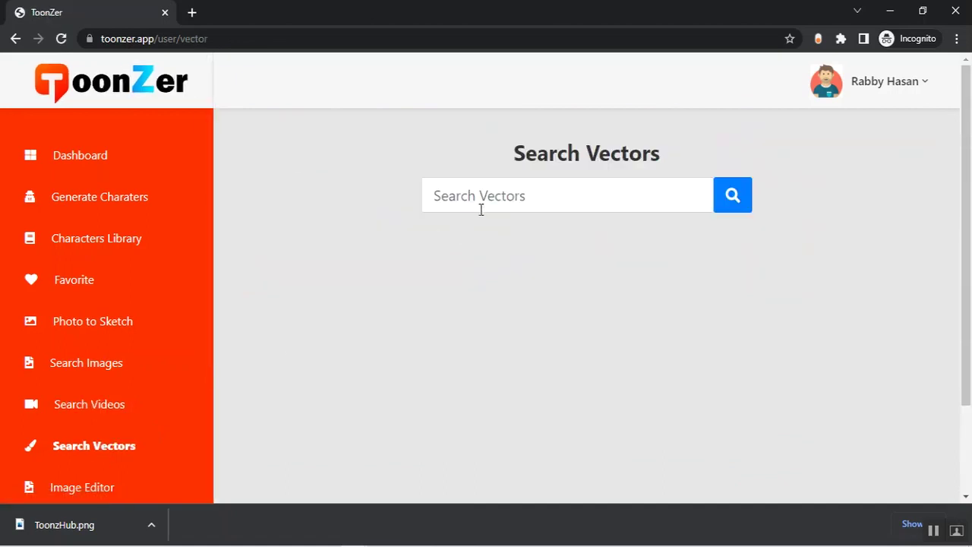
left_click(485, 197)
type("anima")
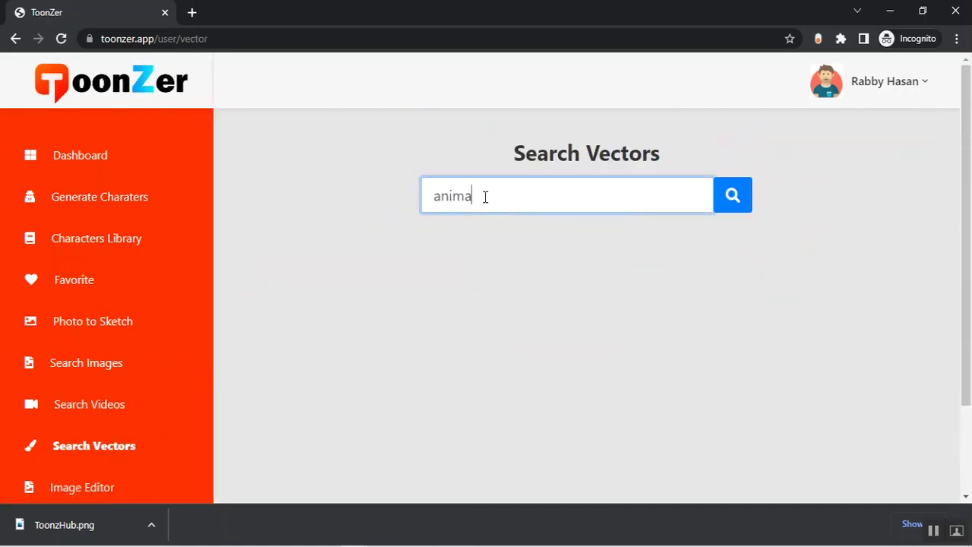
type("l")
left_click(727, 197)
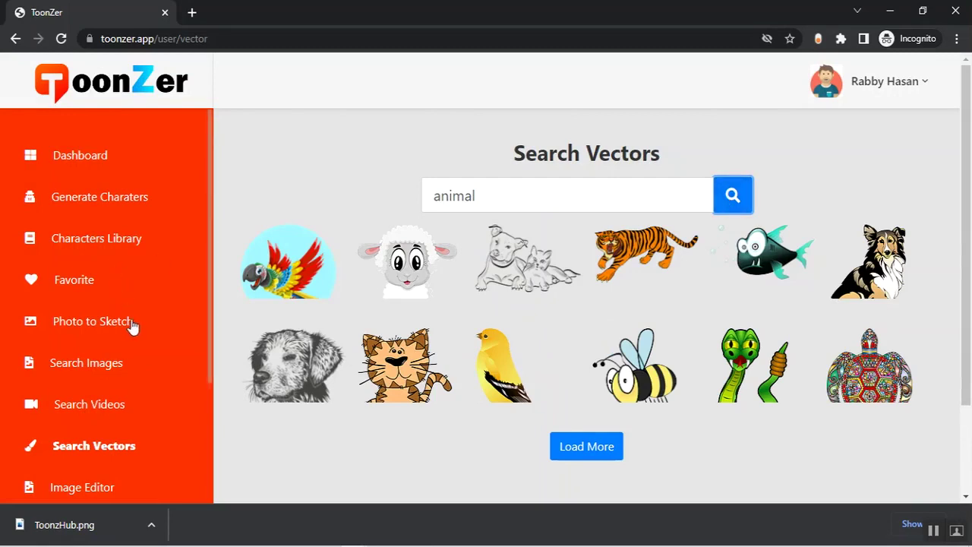
scroll(134, 328, "down", 1)
scroll(137, 324, "down", 1)
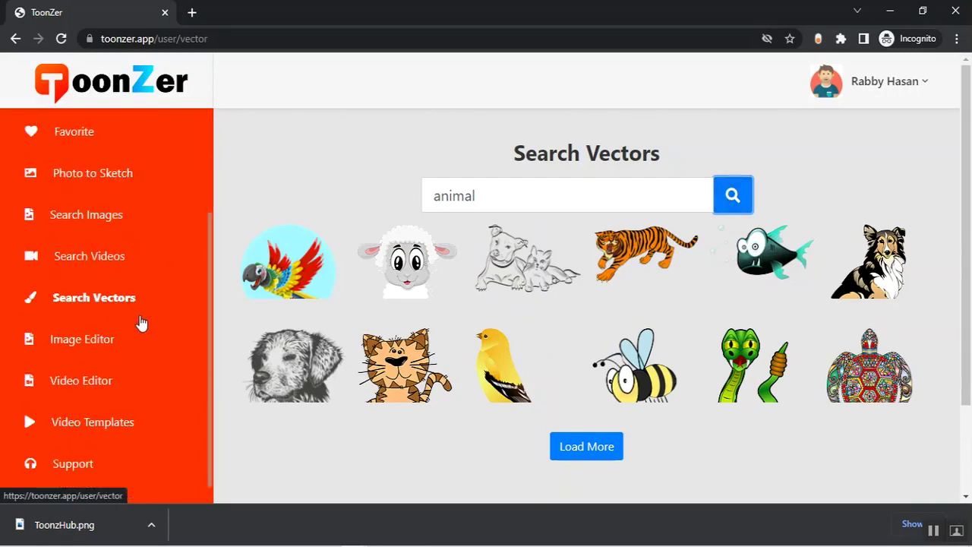
Step: Browse the Image Editor canvas, then show the Video Editor's Windows, Mac and Linux downloads
left_click(96, 343)
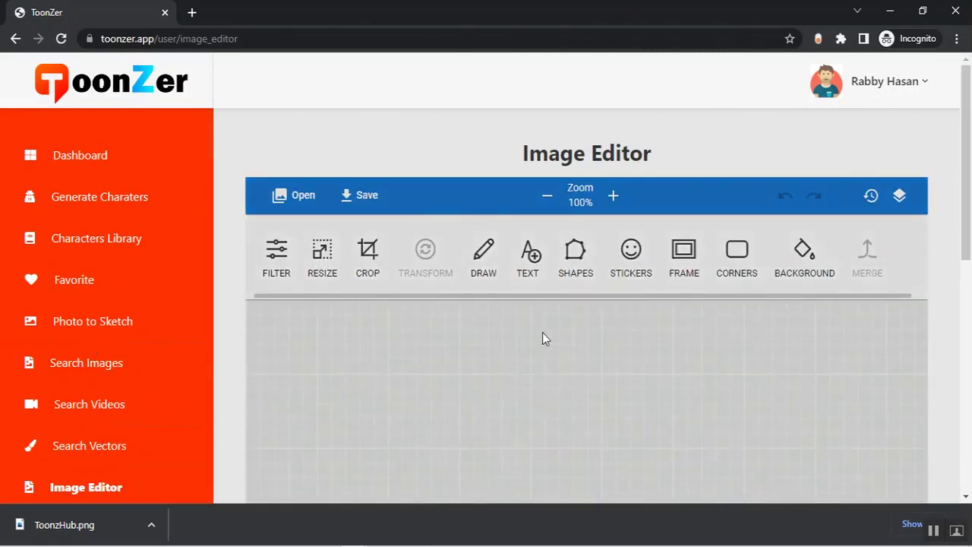
scroll(593, 340, "down", 2)
scroll(635, 353, "down", 2)
scroll(455, 334, "up", 4)
scroll(634, 296, "down", 2)
scroll(608, 299, "down", 3)
scroll(532, 304, "down", 2)
scroll(114, 395, "down", 2)
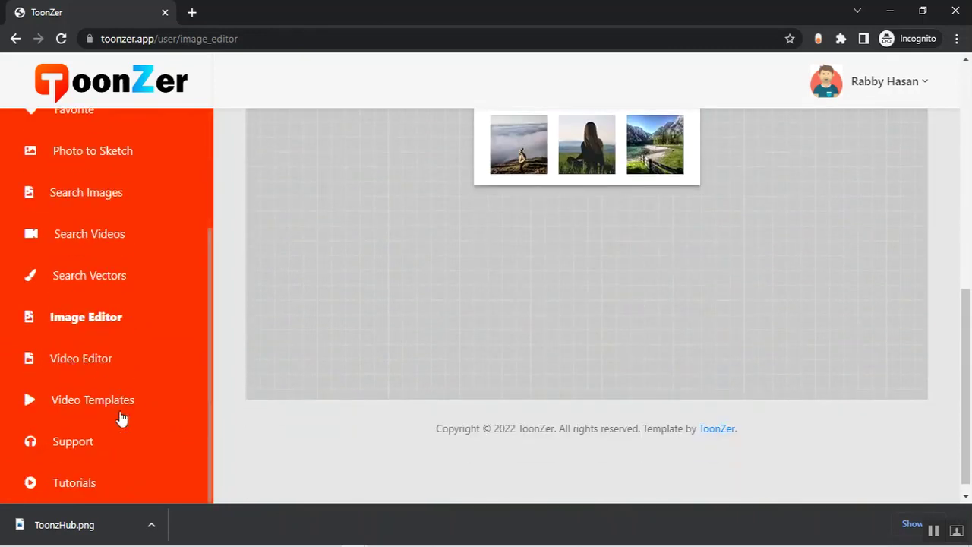
left_click(102, 368)
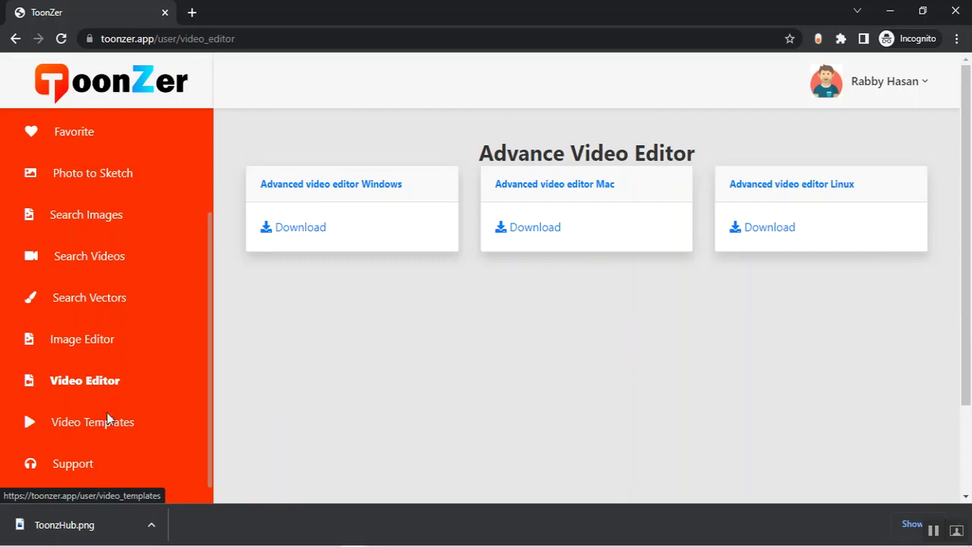
Step: Scroll the Video Templates list down to the Promo and Facebook Cover packs
left_click(104, 418)
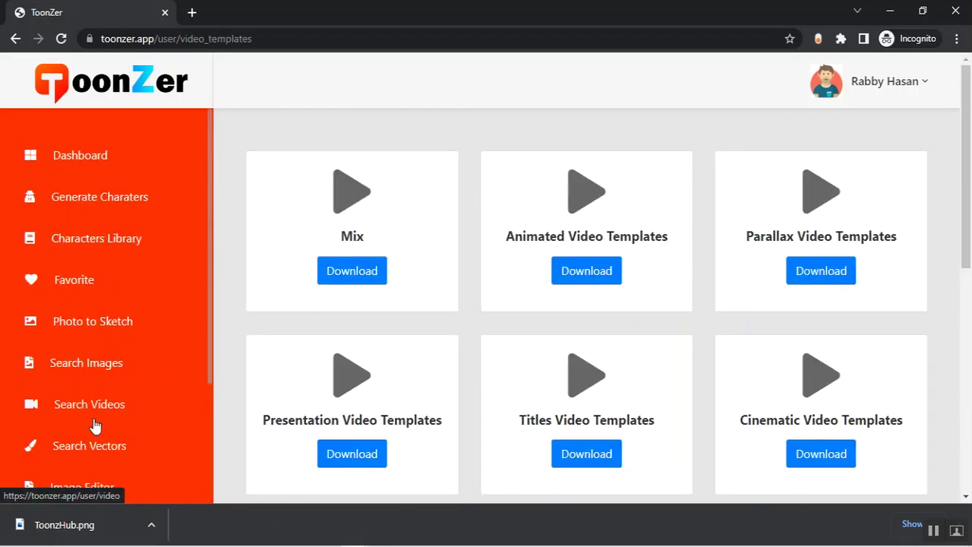
scroll(524, 292, "down", 2)
scroll(558, 274, "down", 3)
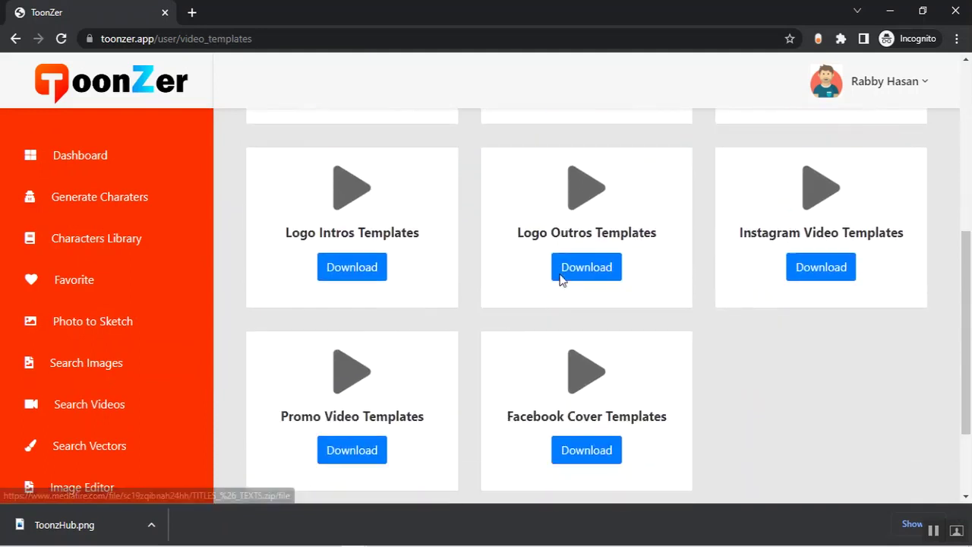
scroll(555, 274, "down", 2)
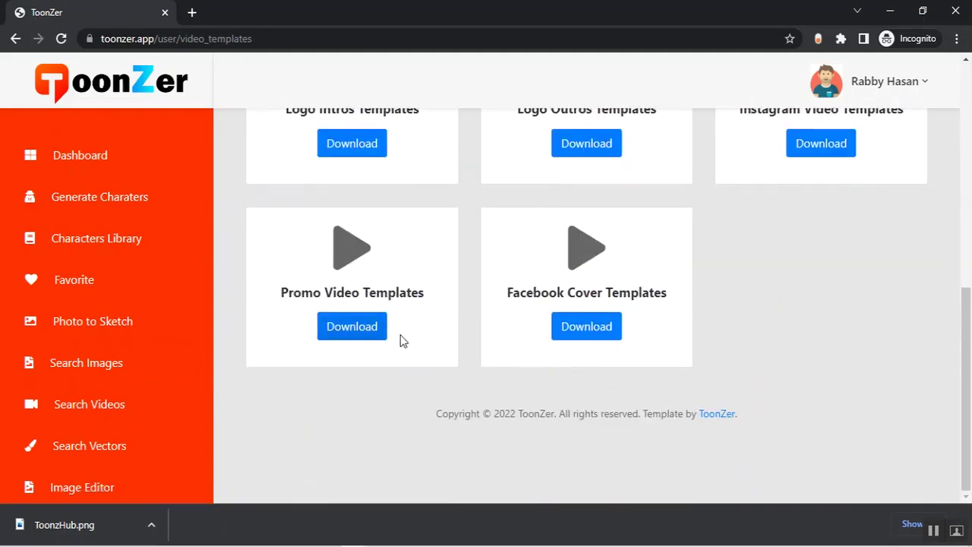
scroll(84, 410, "down", 3)
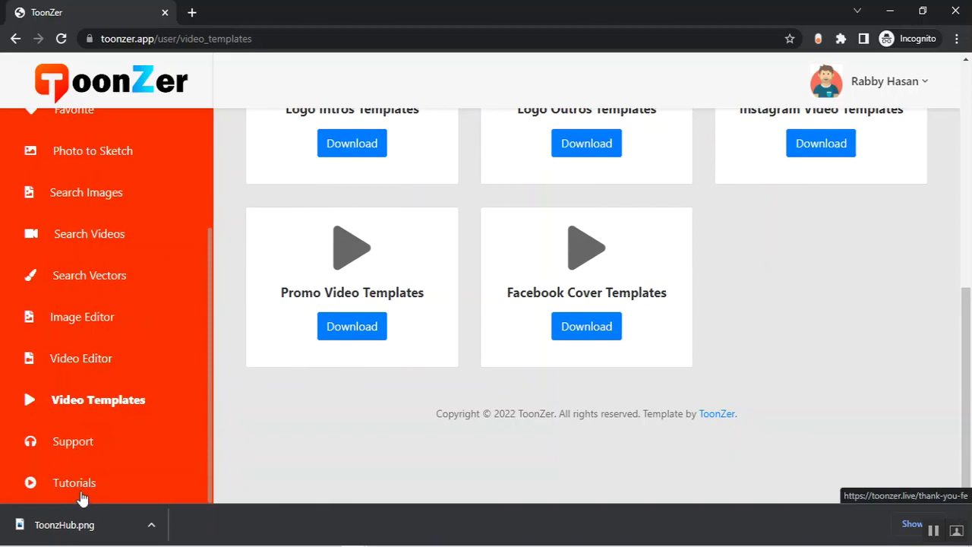
scroll(96, 459, "up", 3)
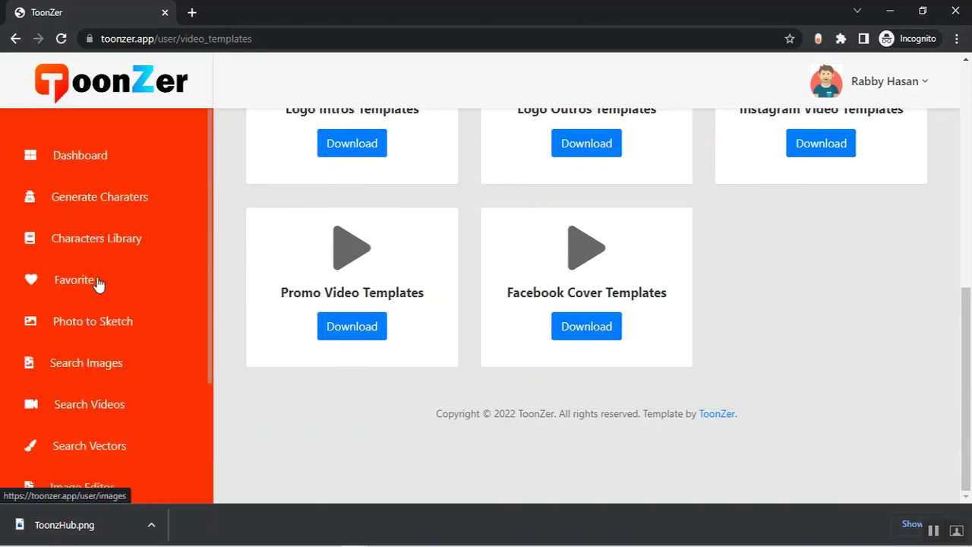
Step: Go back to the Dashboard's welcome screen from the sidebar
left_click(94, 156)
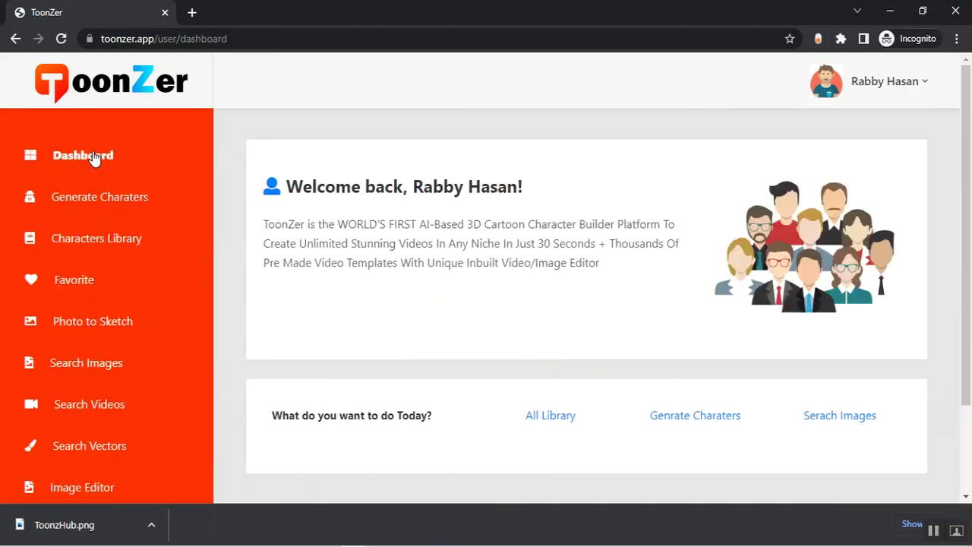